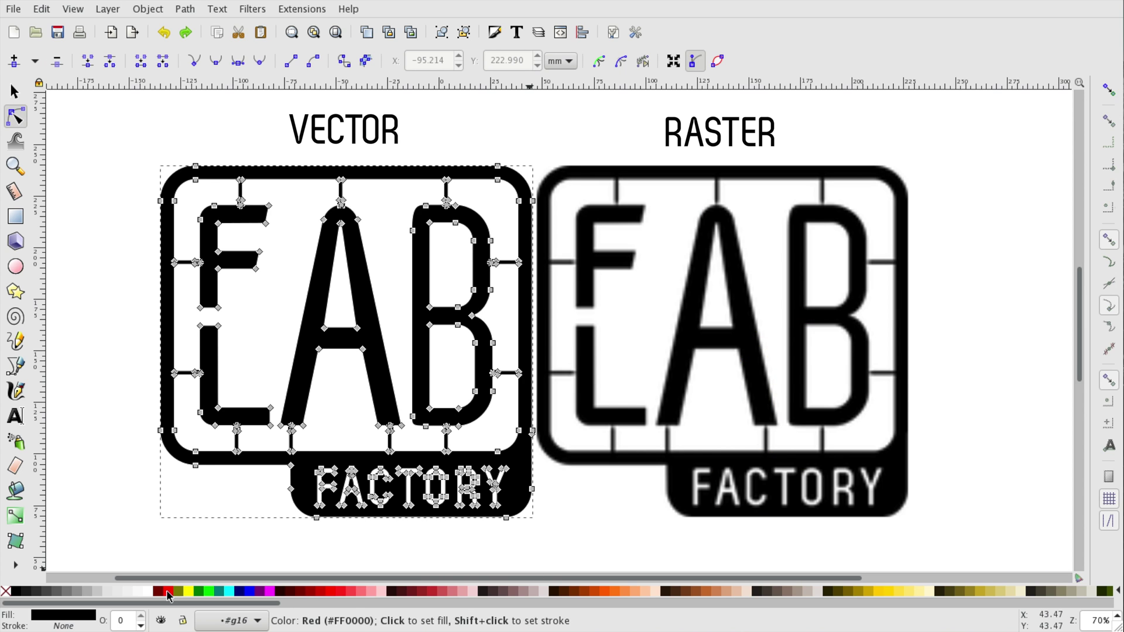
Recolour the logo, ending with a red outline and no fill.
left_click(168, 591)
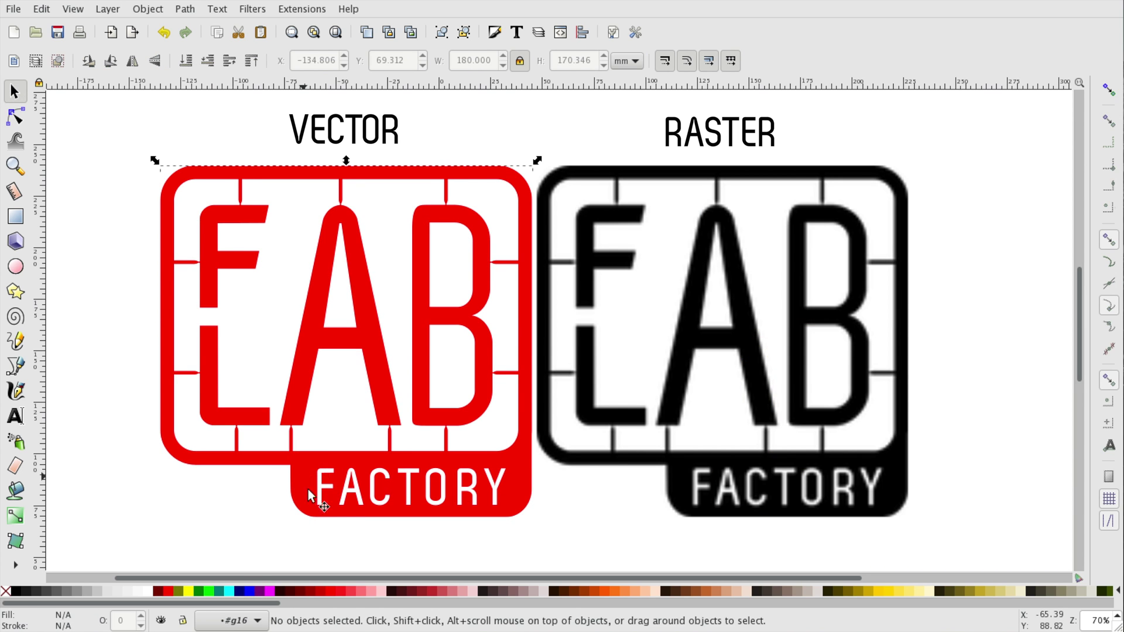
left_click(249, 591)
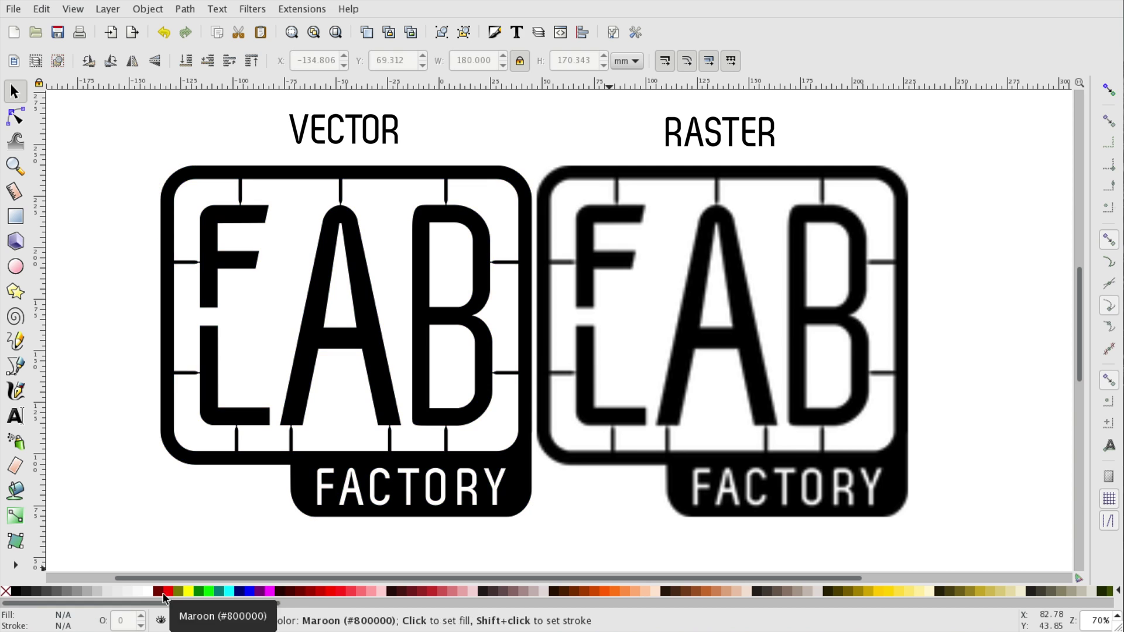
left_click(168, 591, "shift")
left_click(5, 591)
left_click(562, 547)
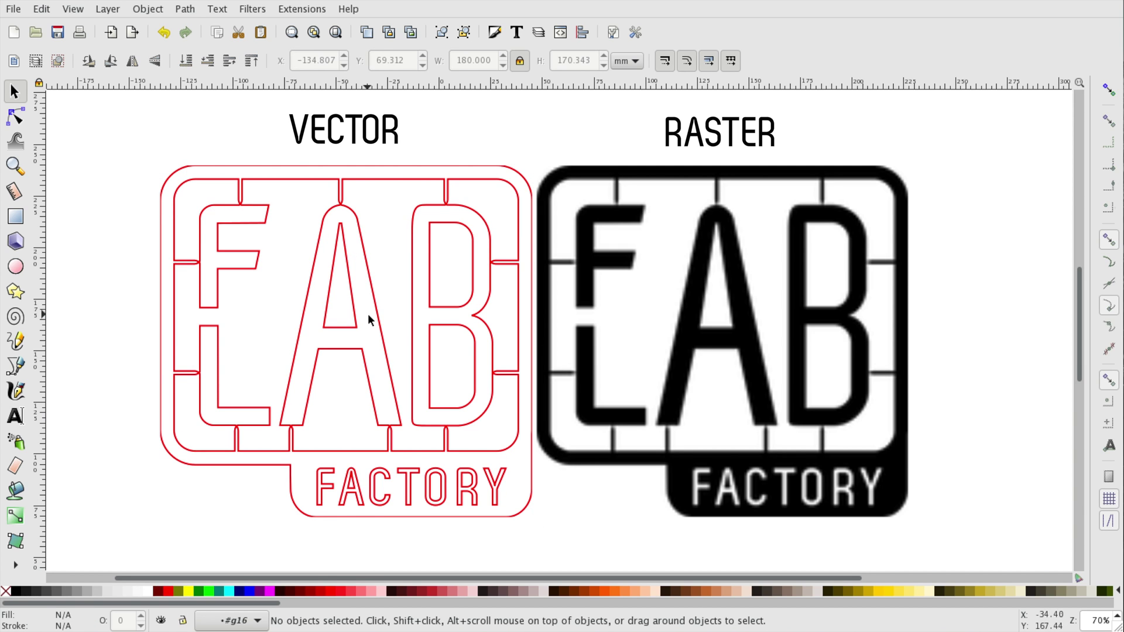
Move and delete nodes of the logo's F, then undo back to its original shape.
left_click(367, 314)
left_click(15, 117)
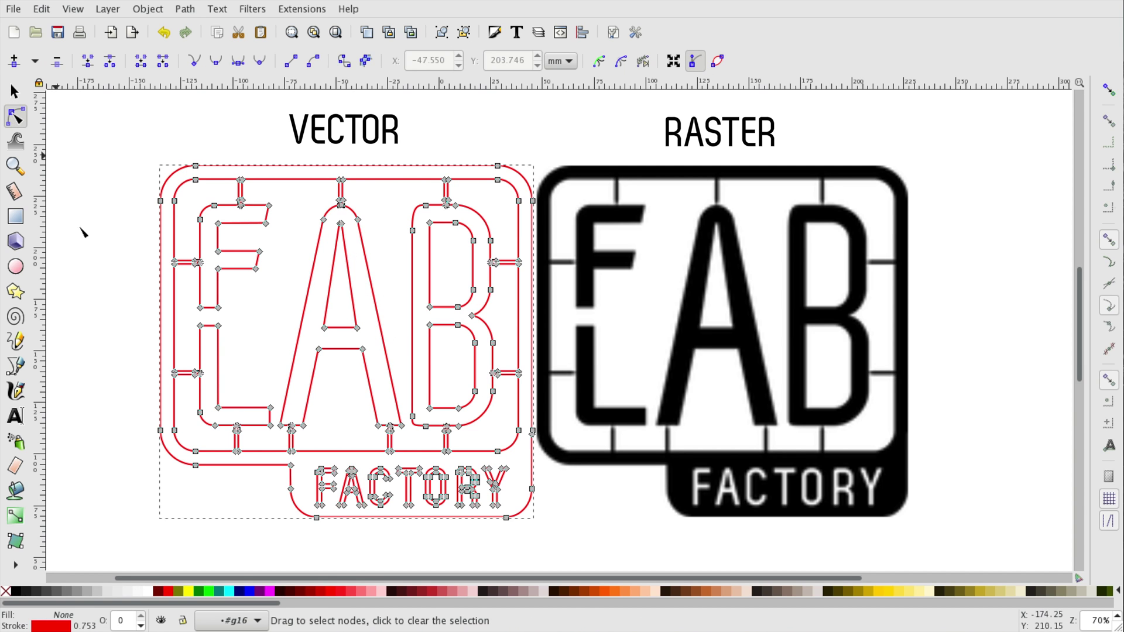
left_click_drag(269, 205, 290, 238)
left_click_drag(184, 195, 282, 314)
key("Delete")
left_click(280, 304)
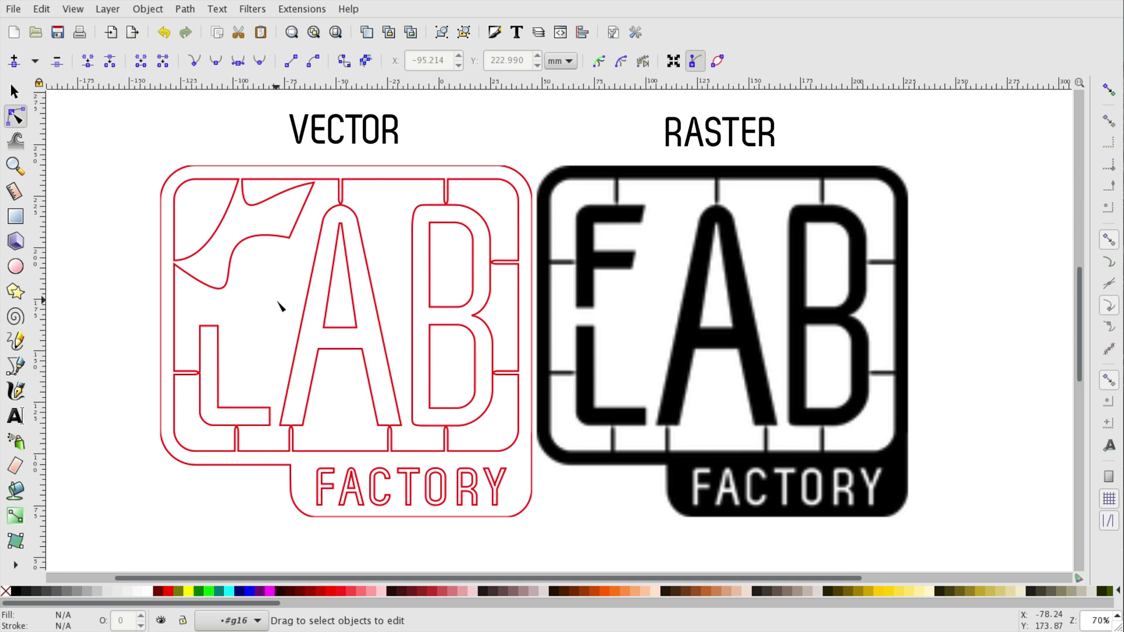
key("ctrl+z")
key("ctrl+z")
key("ctrl+z")
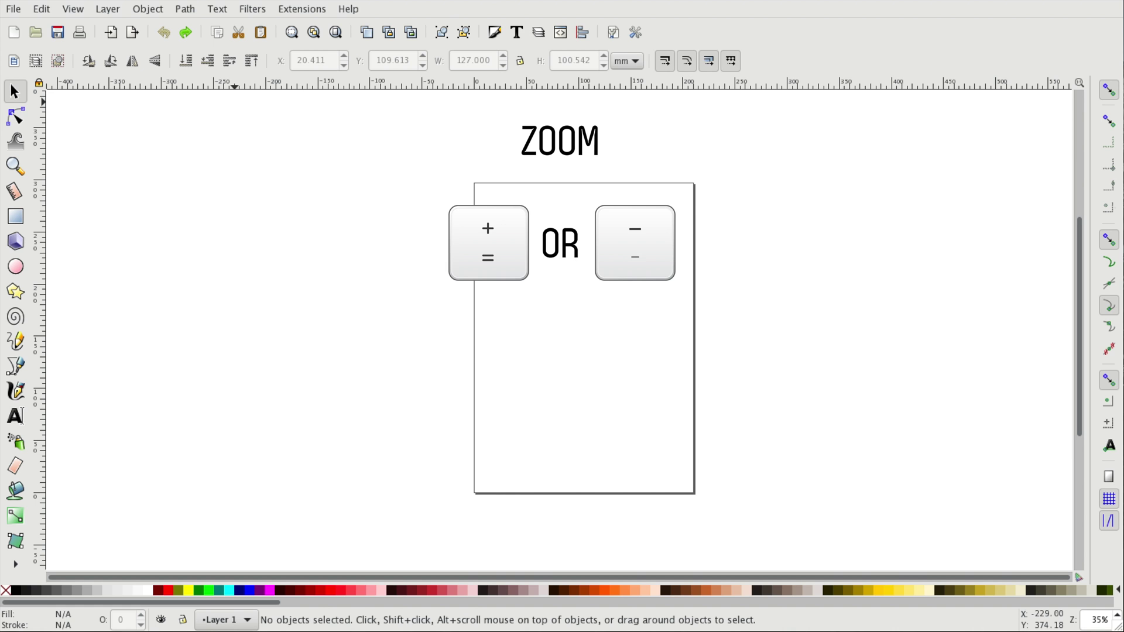
key("plus")
key("plus")
key("plus")
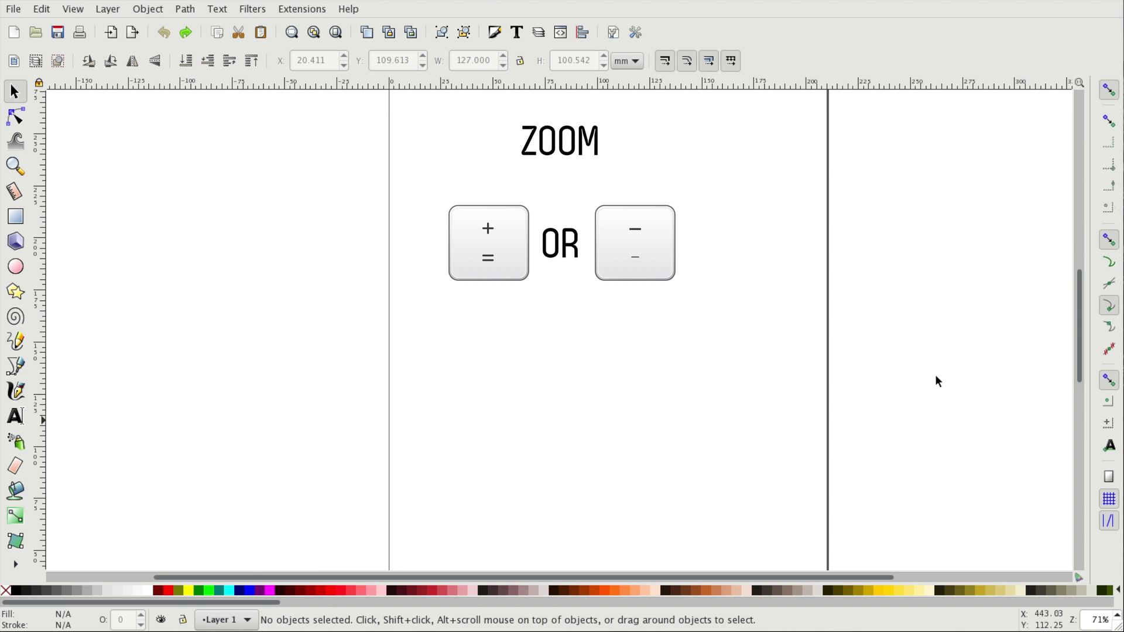
key("minus")
key("minus")
key("minus")
key("minus")
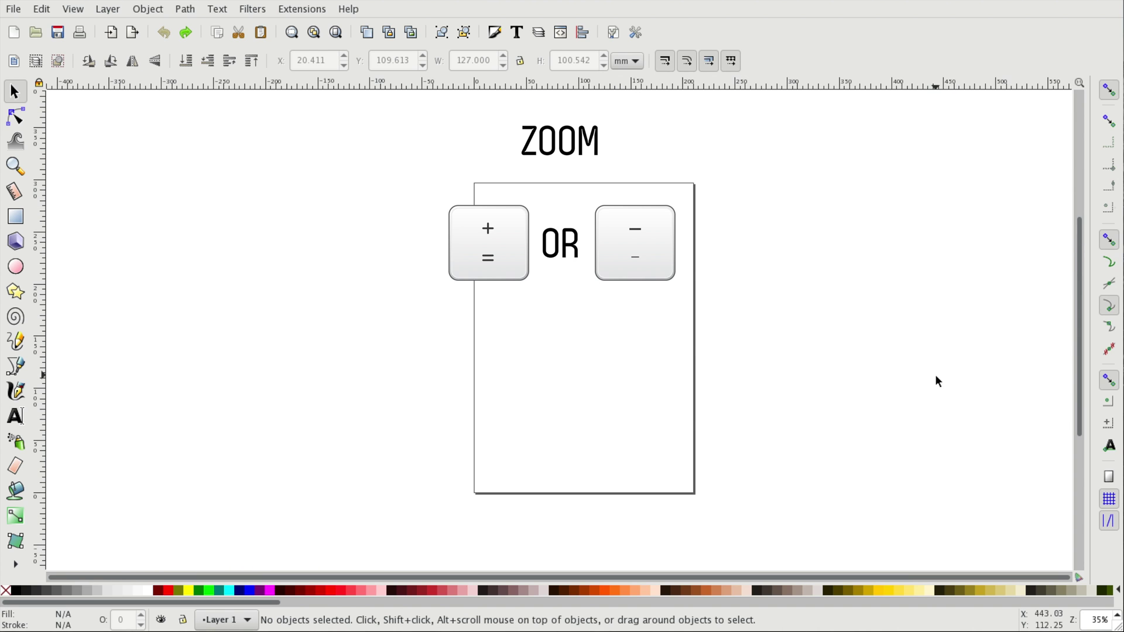
key("minus")
key("plus")
key("plus")
key("ctrl")
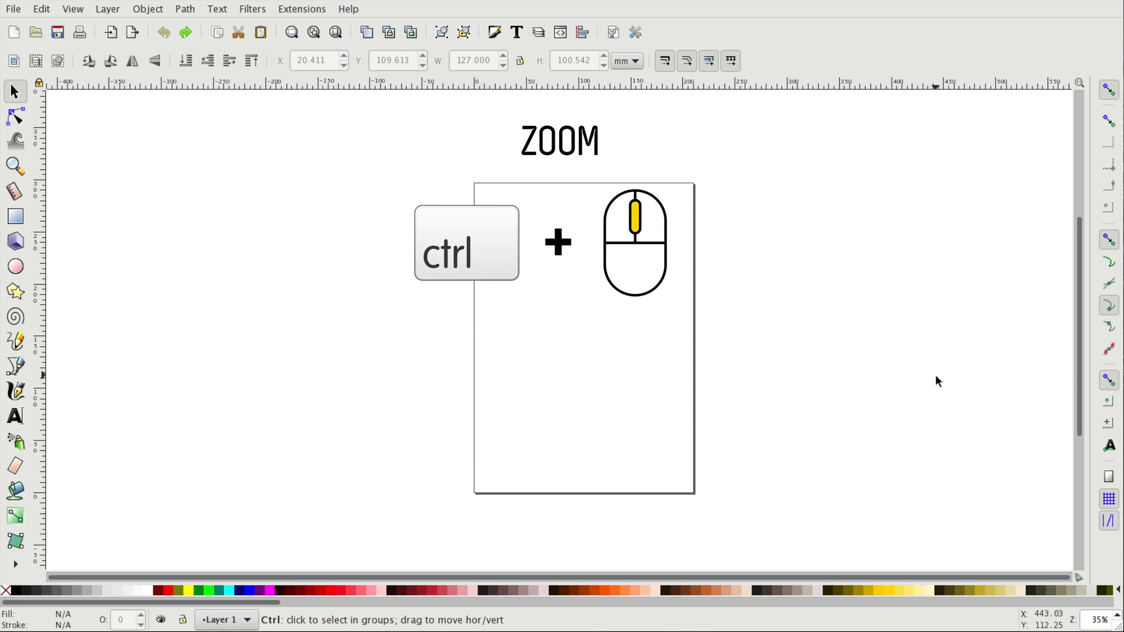
scroll(935, 375, "down", 3)
scroll(935, 375, "up", 3)
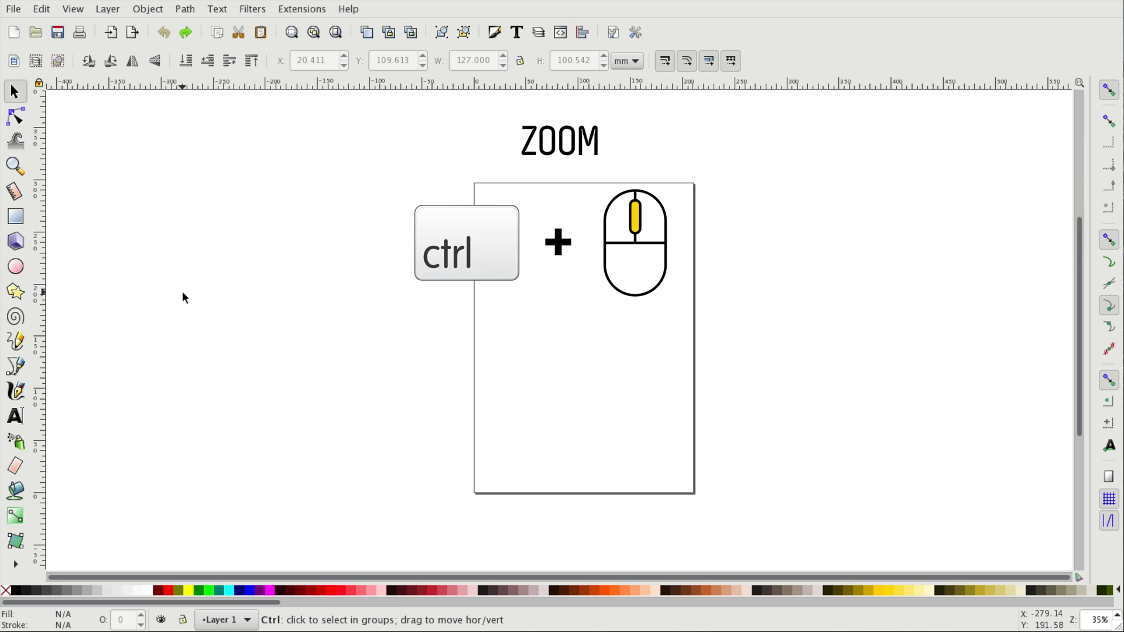
scroll(193, 297, "down", 1)
scroll(452, 317, "down", 2)
scroll(452, 318, "up", 5)
scroll(452, 319, "down", 2)
scroll(453, 325, "down", 1)
scroll(453, 325, "up", 1)
left_click(1117, 615)
triple_click(1106, 620)
type("100")
key("Return")
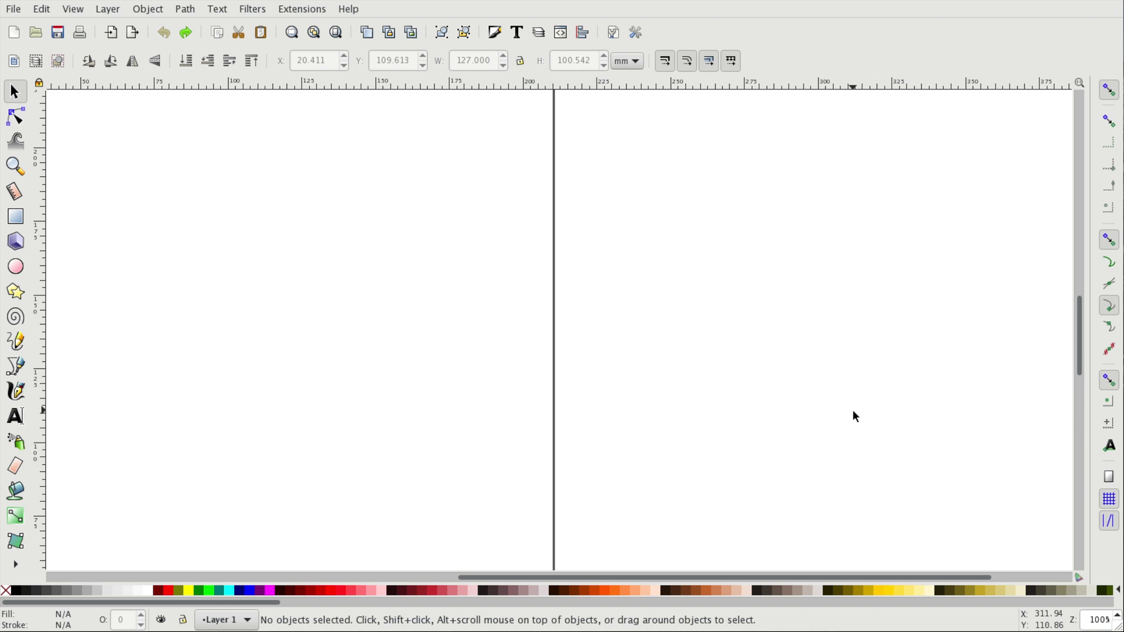
key("minus")
key("minus")
key("minus")
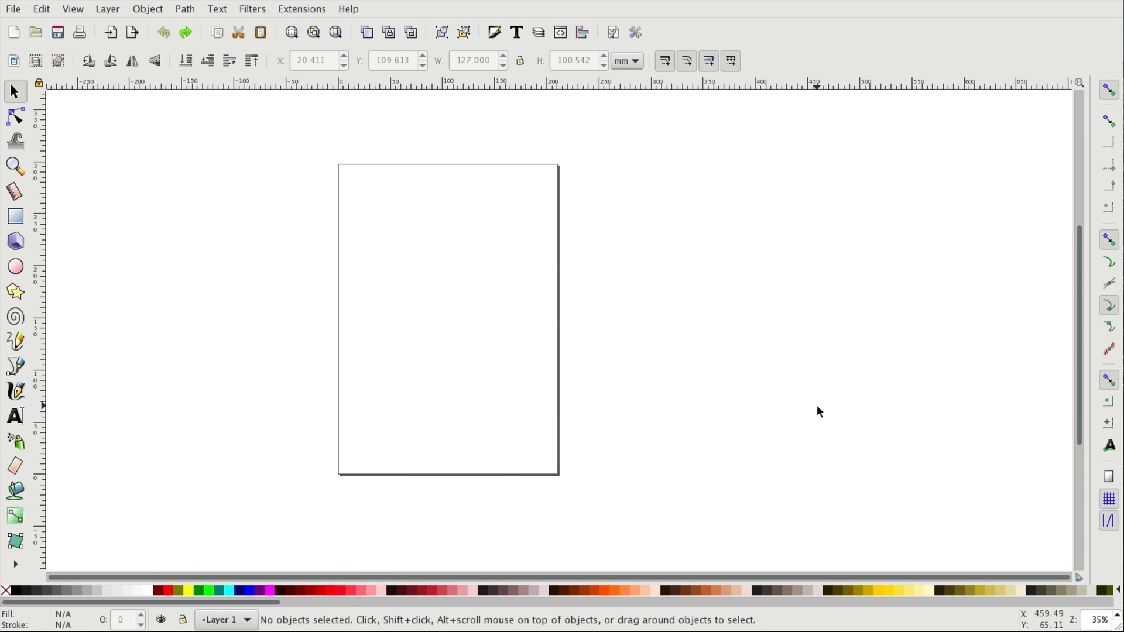
left_click_drag(551, 366, 665, 383)
left_click_drag(765, 384, 843, 273)
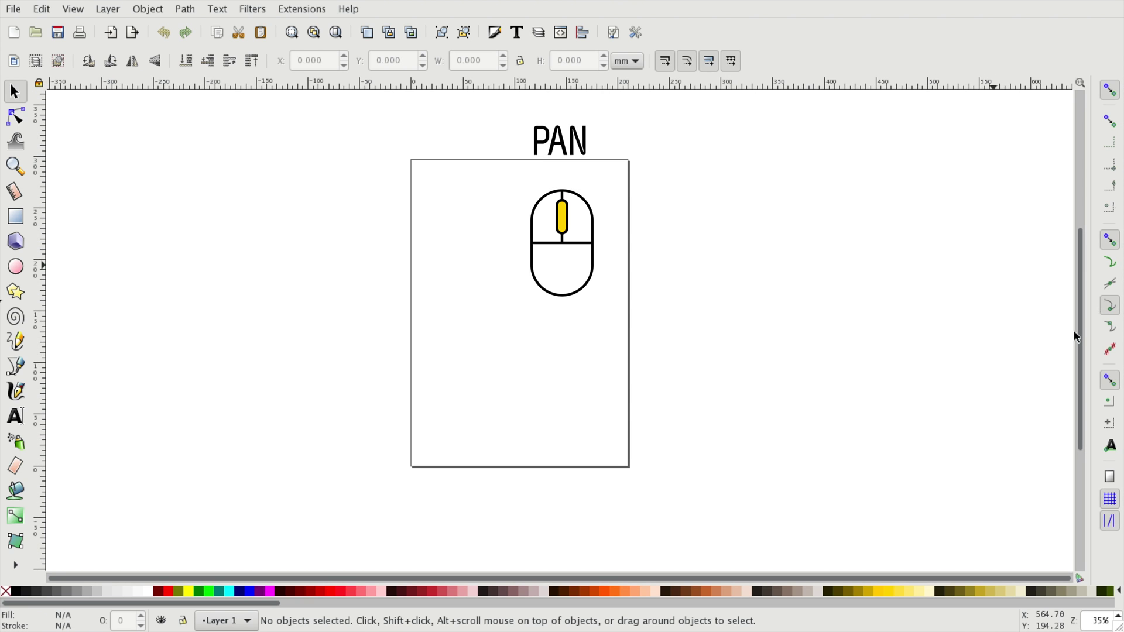
scroll(775, 299, "down", 3)
scroll(774, 299, "down", 5)
scroll(774, 298, "up", 10)
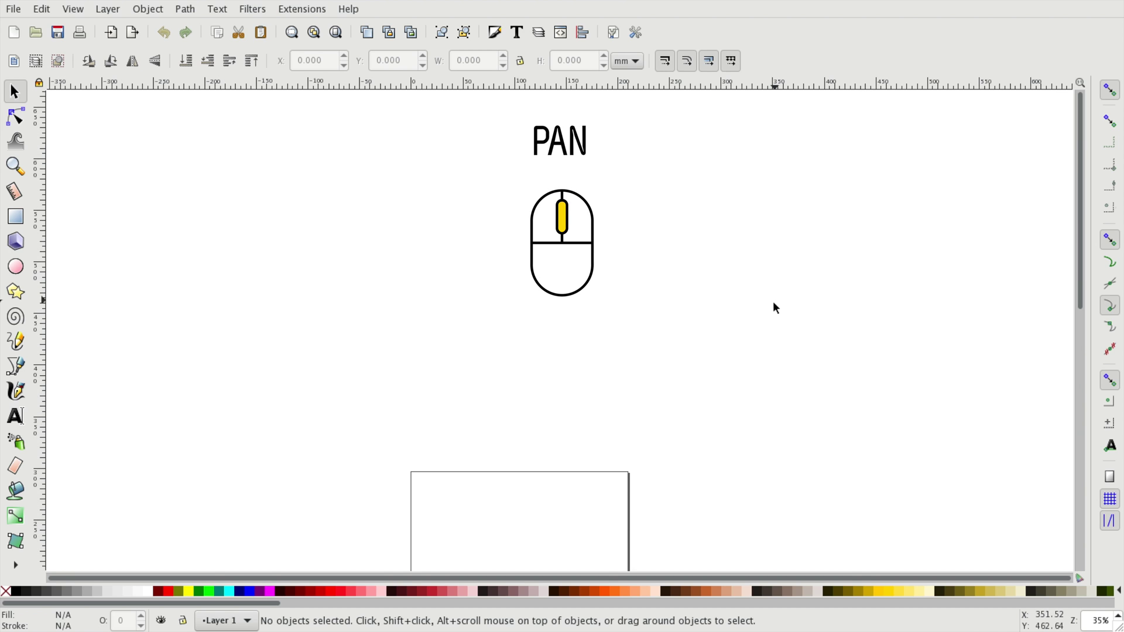
scroll(772, 302, "down", 7)
scroll(771, 308, "up", 4)
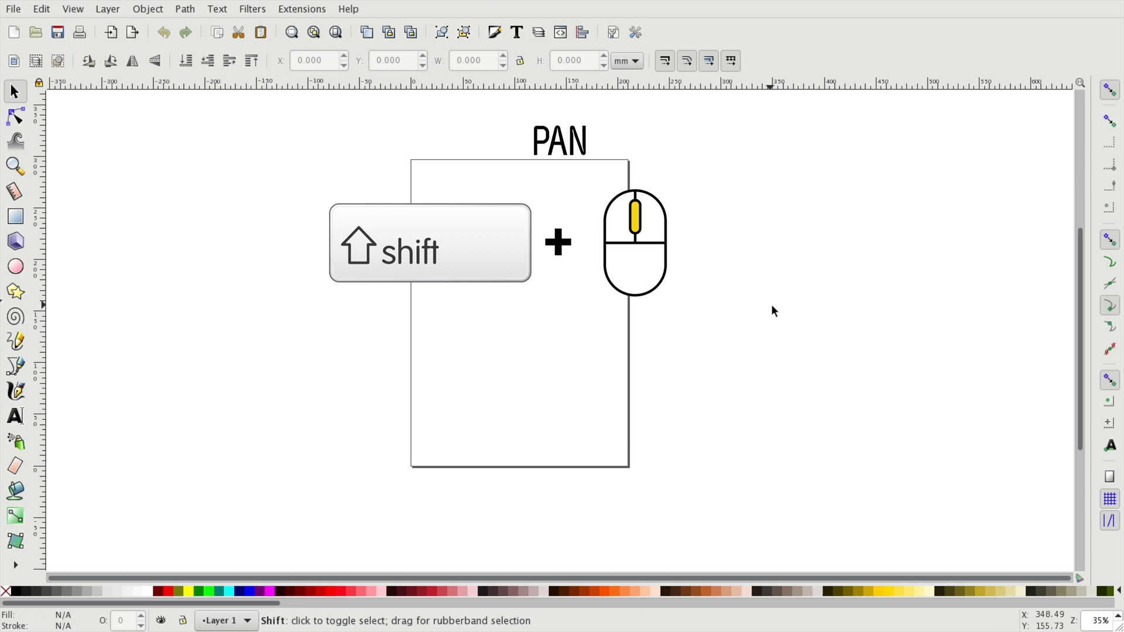
scroll(772, 306, "right", 5)
scroll(772, 311, "left", 12)
scroll(772, 310, "right", 3)
scroll(771, 306, "right", 5)
scroll(771, 306, "left", 1)
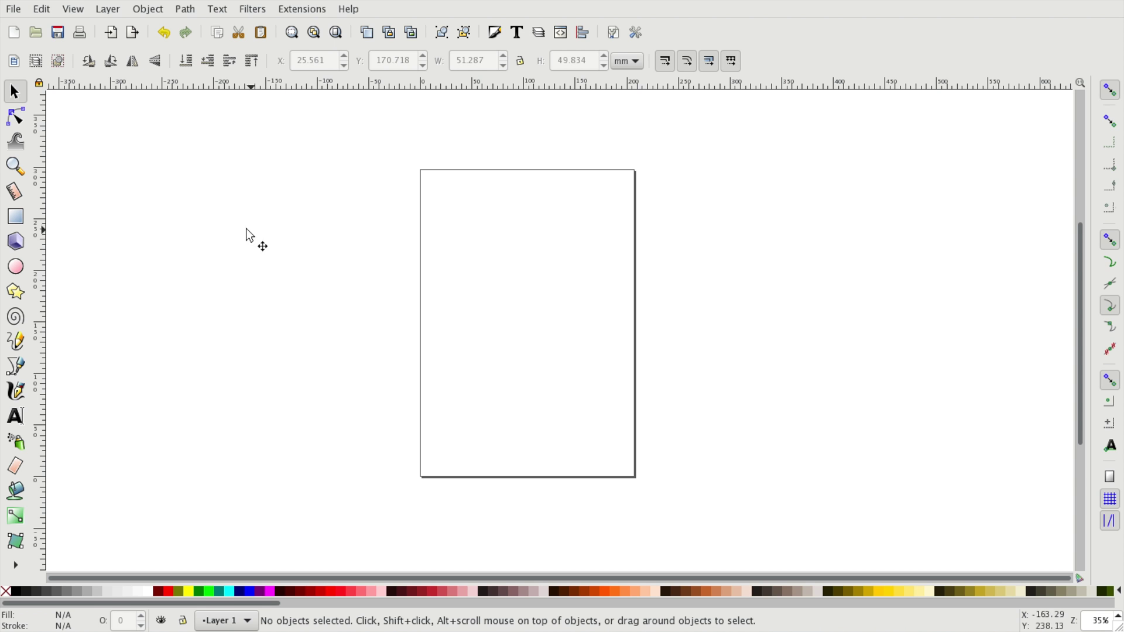
In Document Properties, set the page to width 150 and height 100, keeping mm display units.
left_click(13, 9)
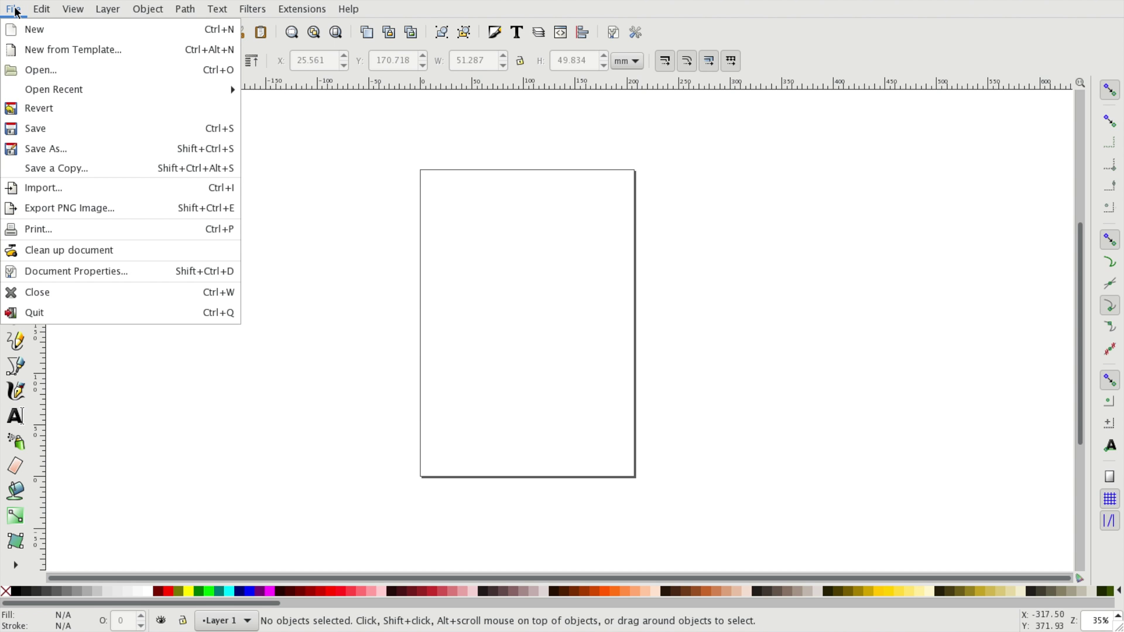
left_click(160, 273)
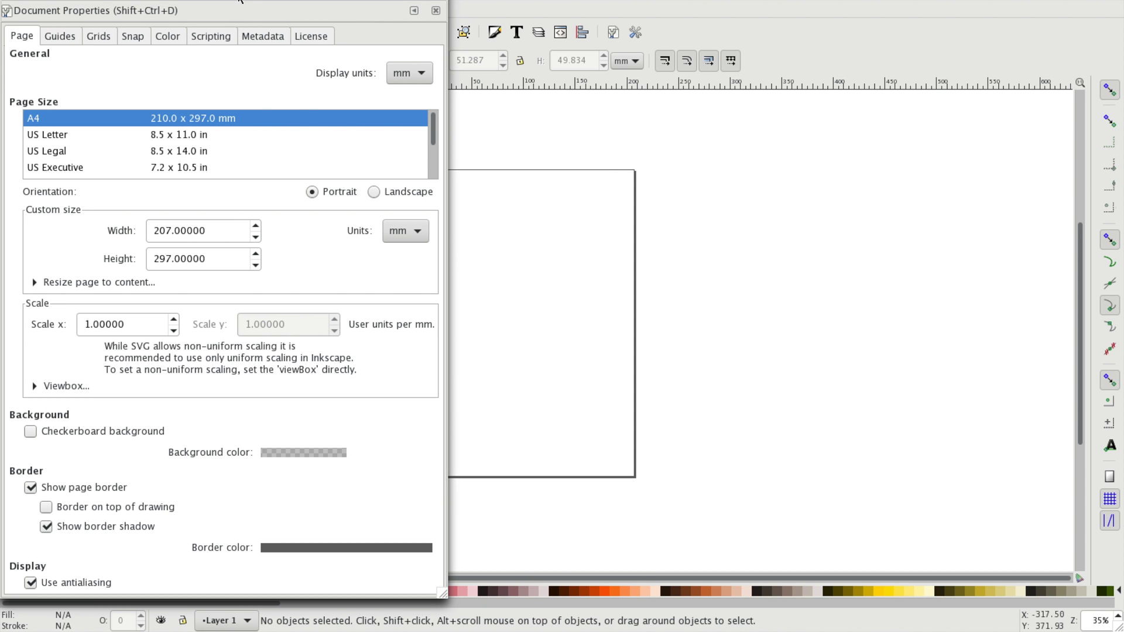
mouse_move(431, 125)
left_mouse_down()
mouse_move(433, 142)
mouse_move(434, 113)
left_mouse_up()
double_click(229, 234)
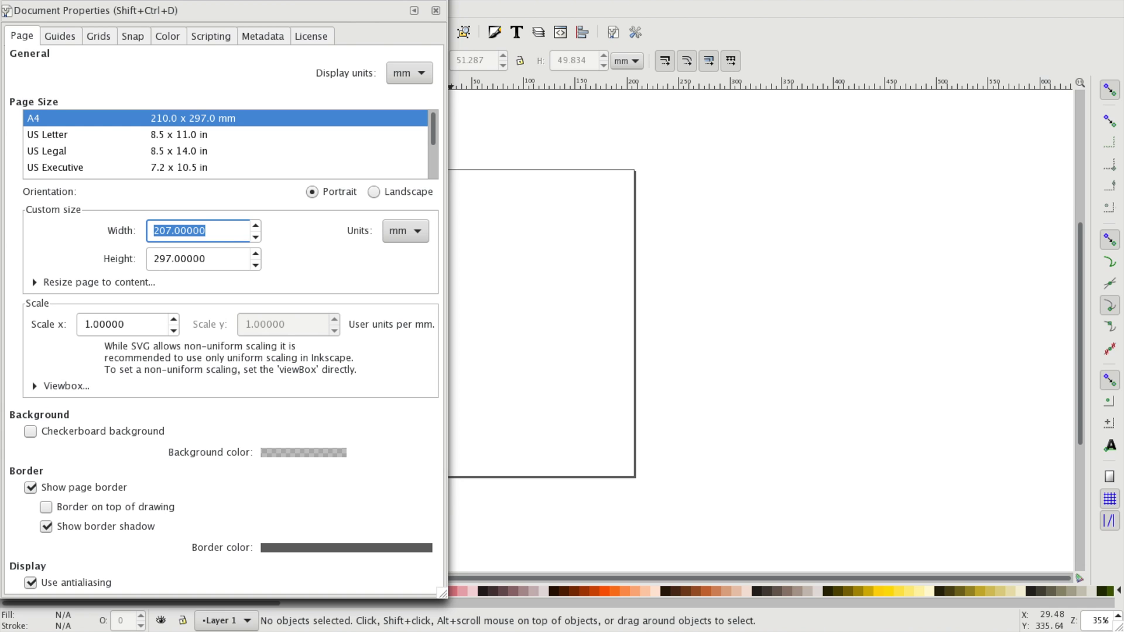
type("150")
key("Tab")
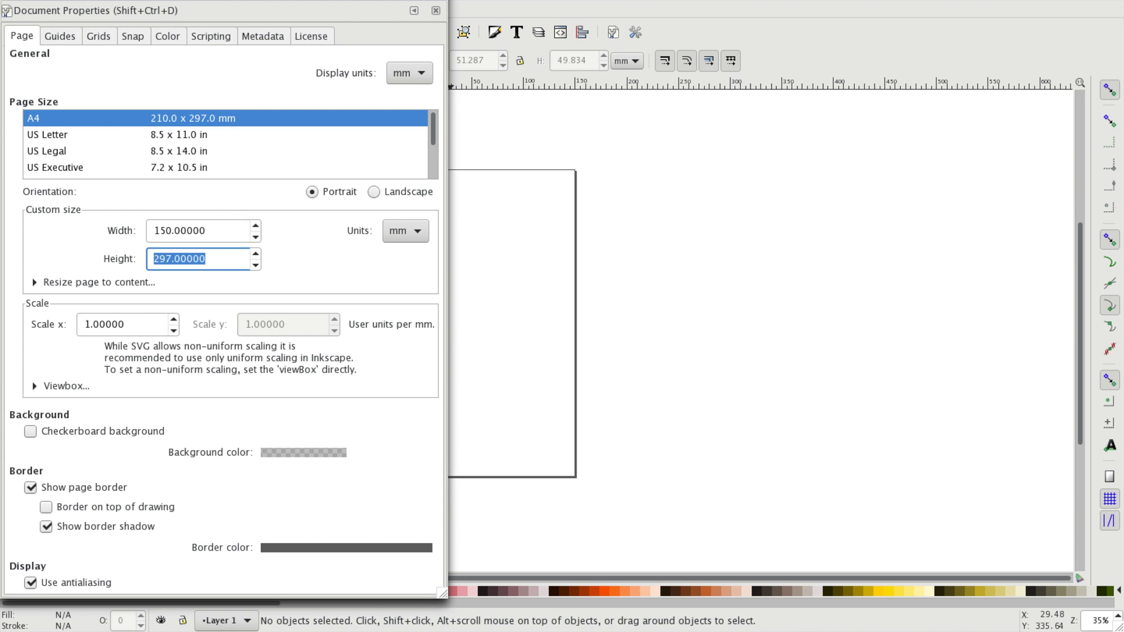
type("100")
left_click(241, 233)
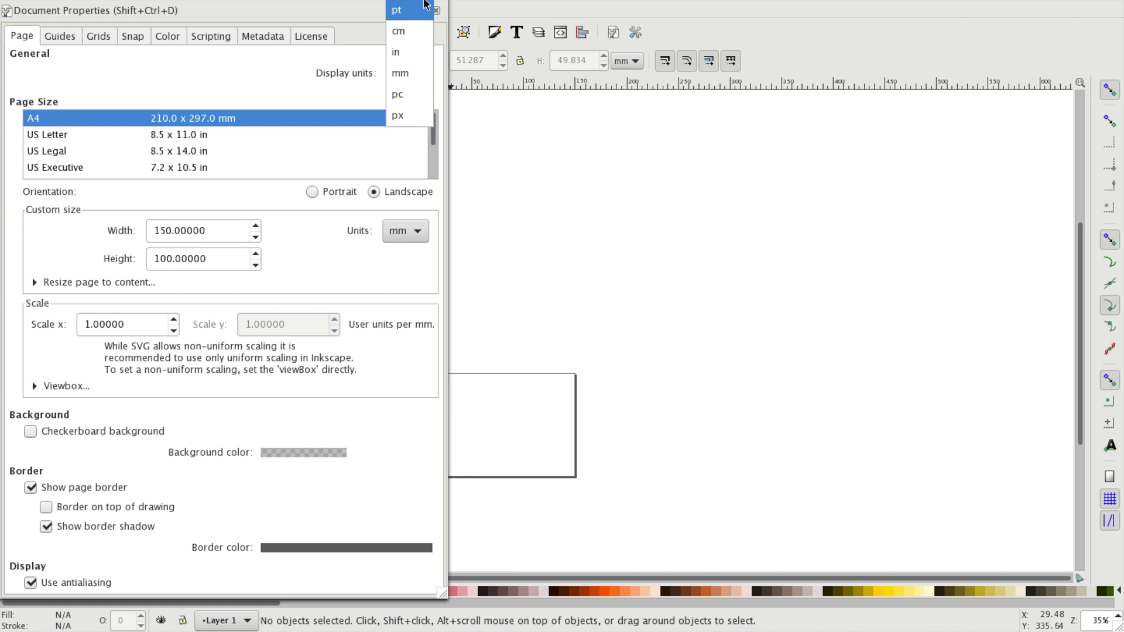
left_click(422, 78)
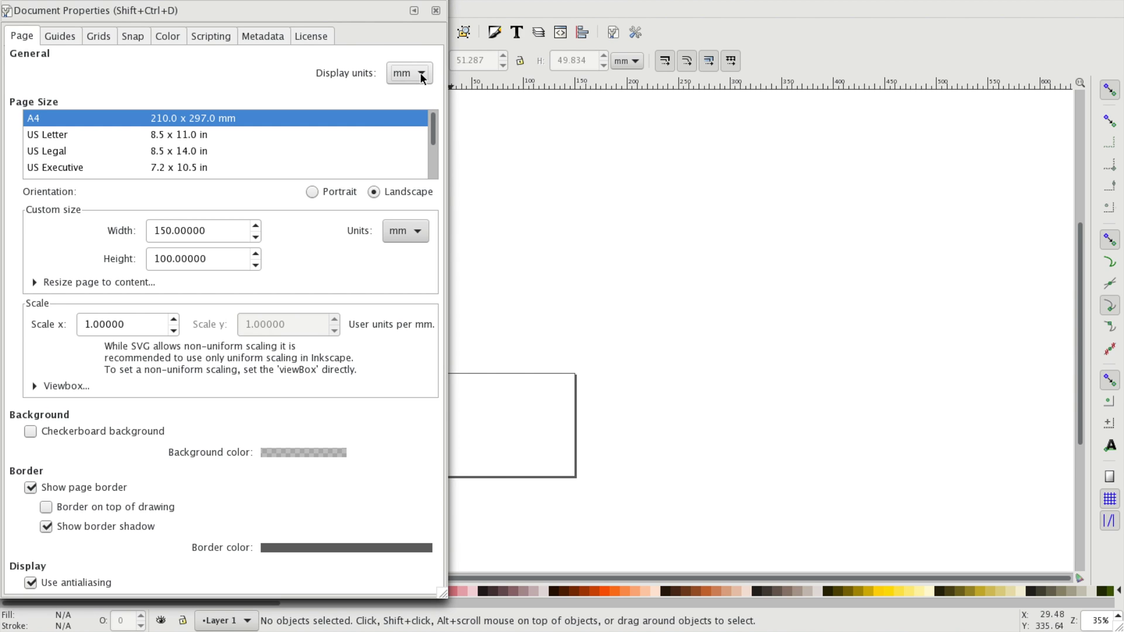